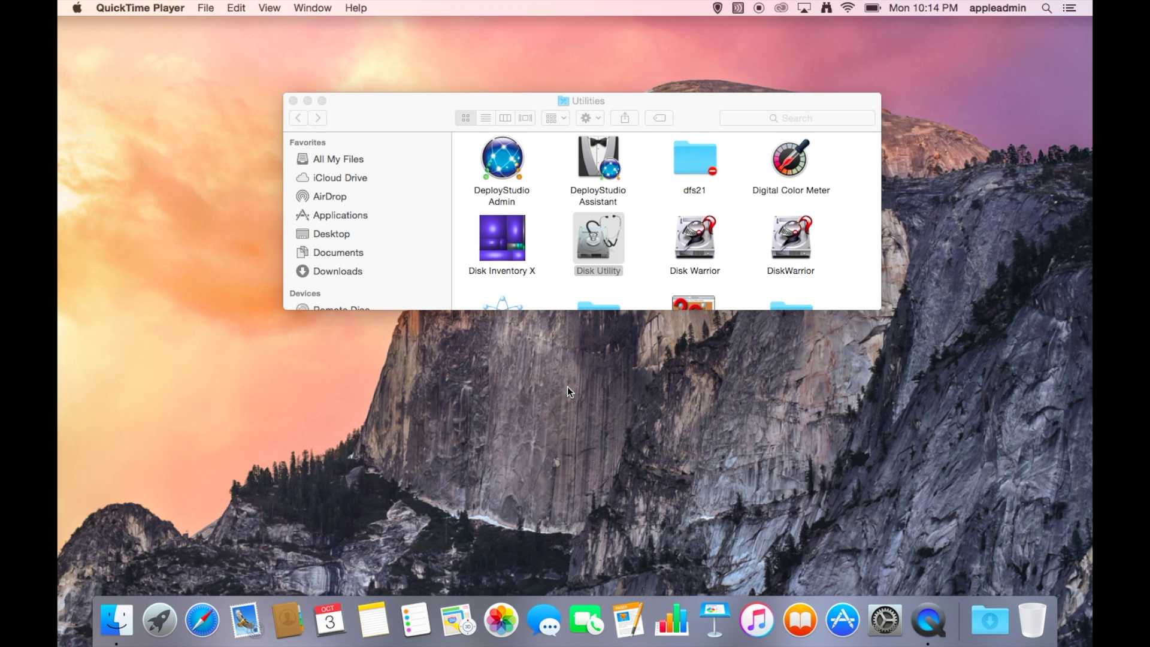
Verify disk permissions on the Macintosh HD volume and scroll through the resulting log
double_click(599, 247)
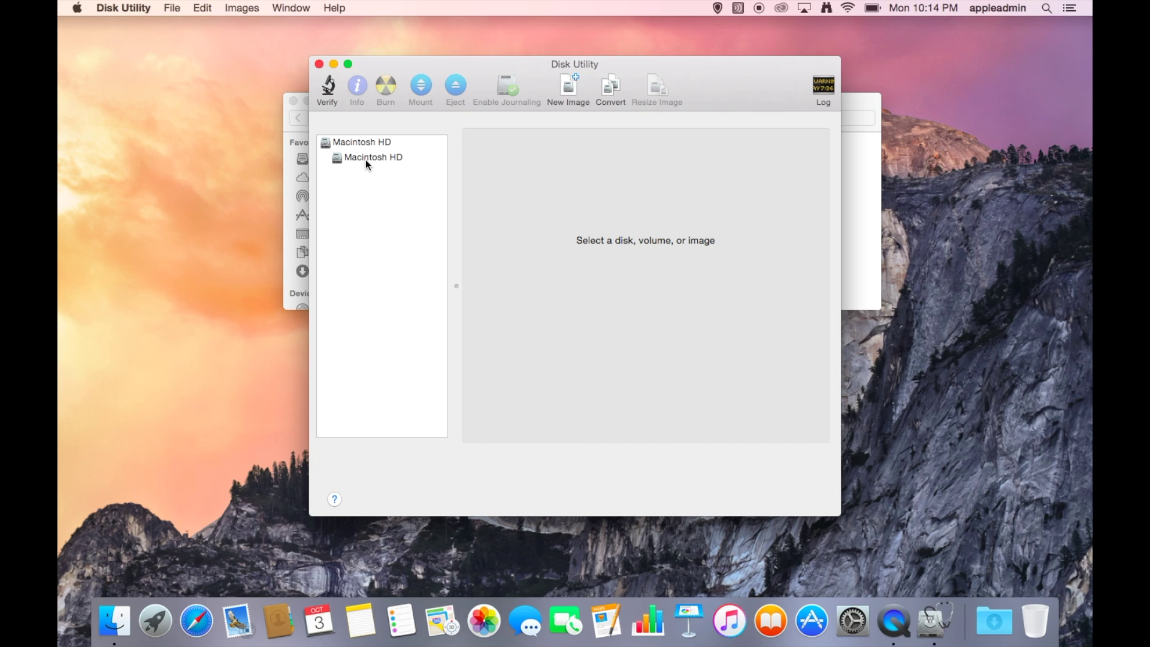
click(365, 158)
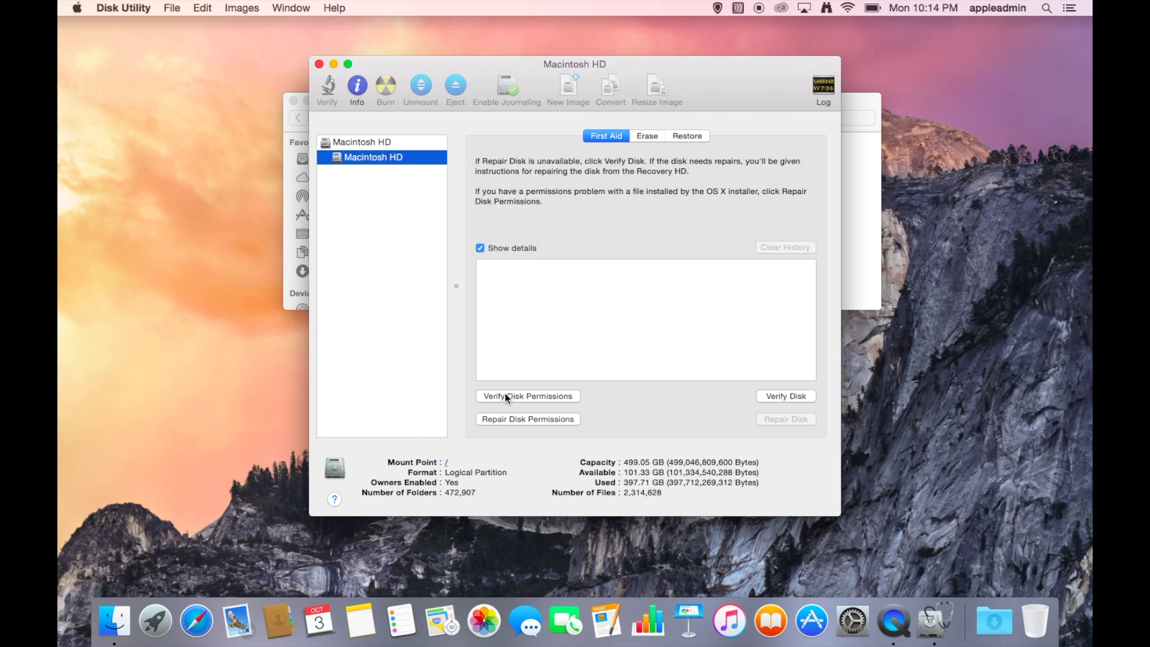
click(542, 397)
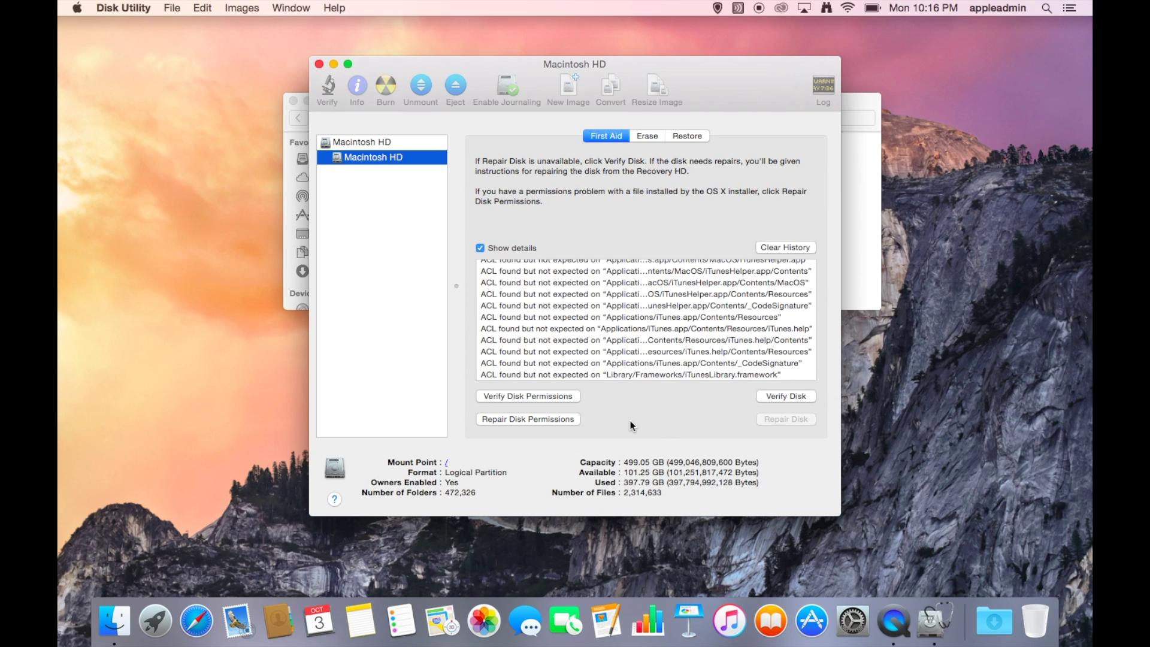
scroll(675, 335, down, 10)
scroll(674, 335, down, 15)
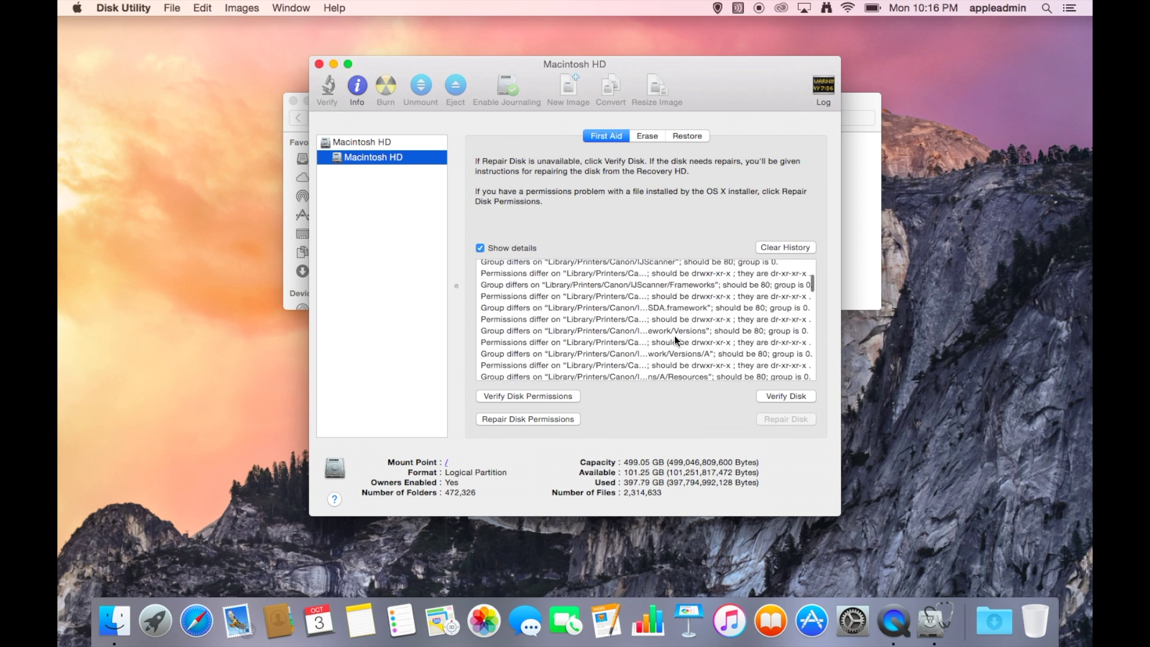
scroll(675, 338, down, 12)
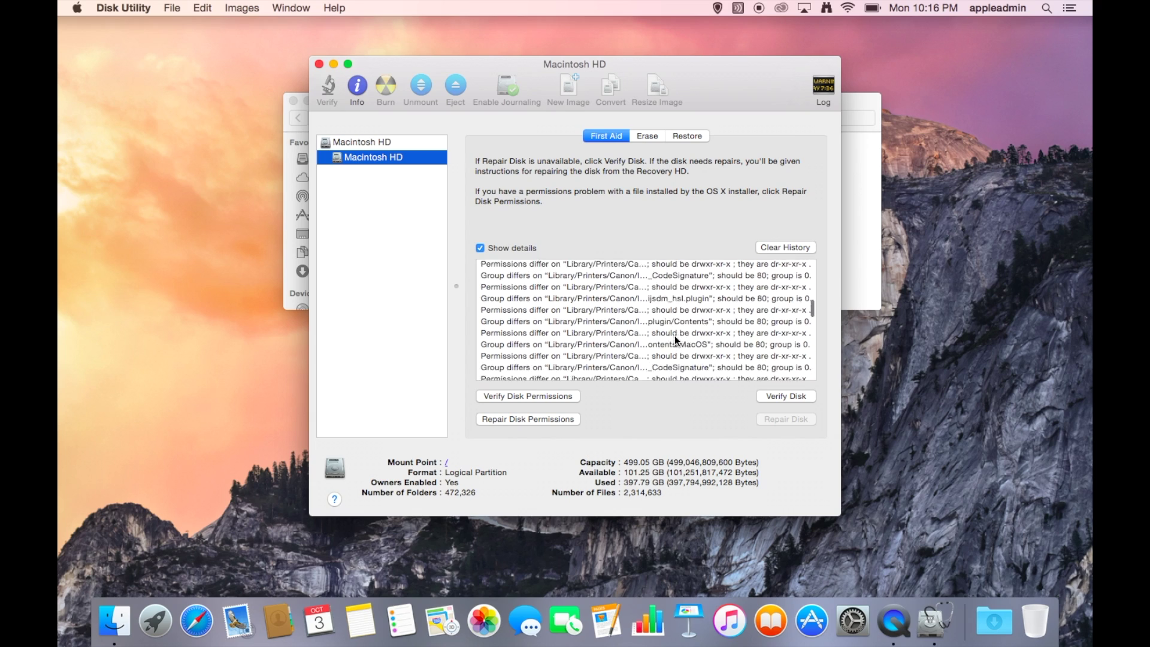
scroll(675, 340, down, 12)
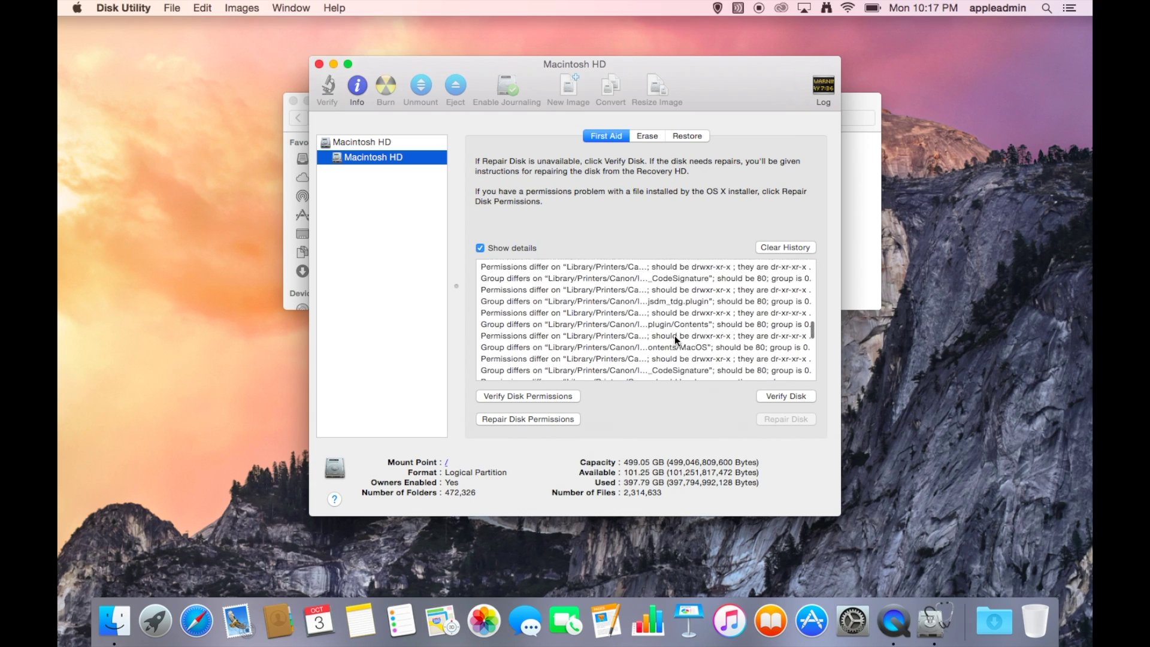
scroll(675, 339, down, 10)
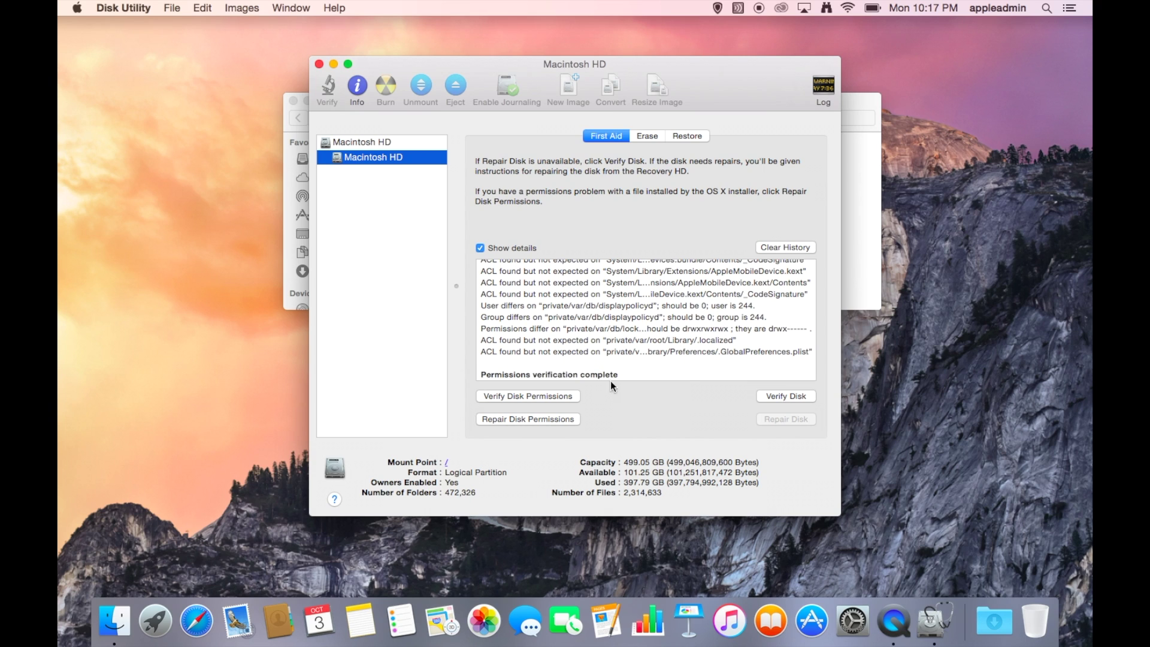
Start repairing disk permissions on Macintosh HD
click(520, 419)
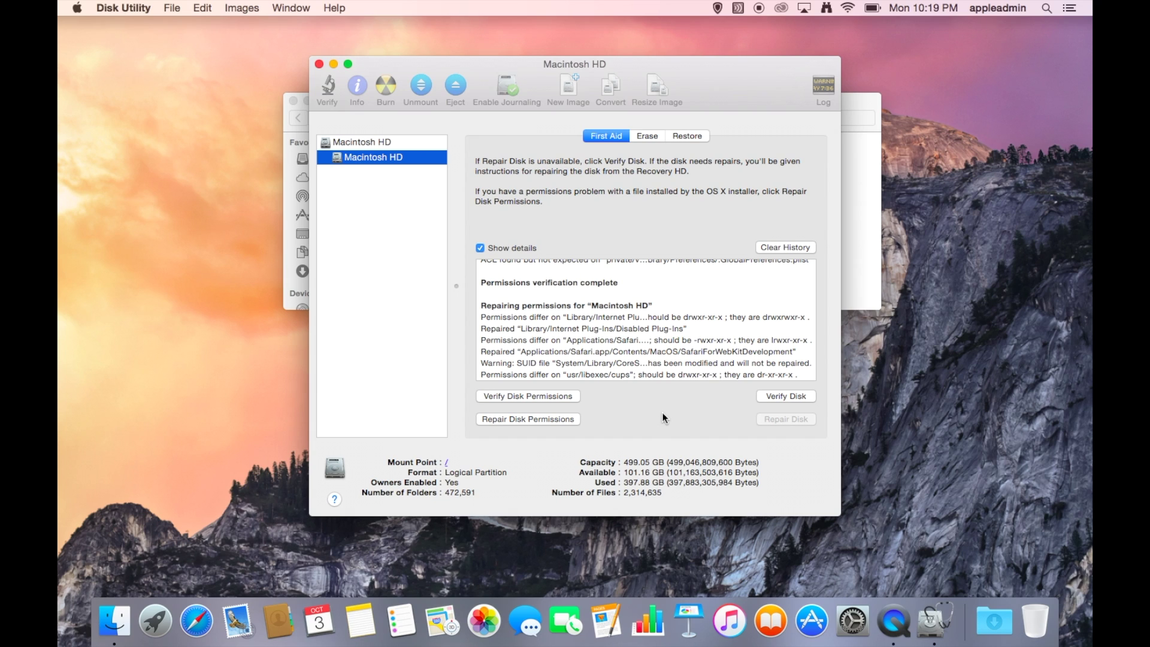
Check in About This Mac that the system is OS X El Capitan 10.11.6, then close it
click(81, 7)
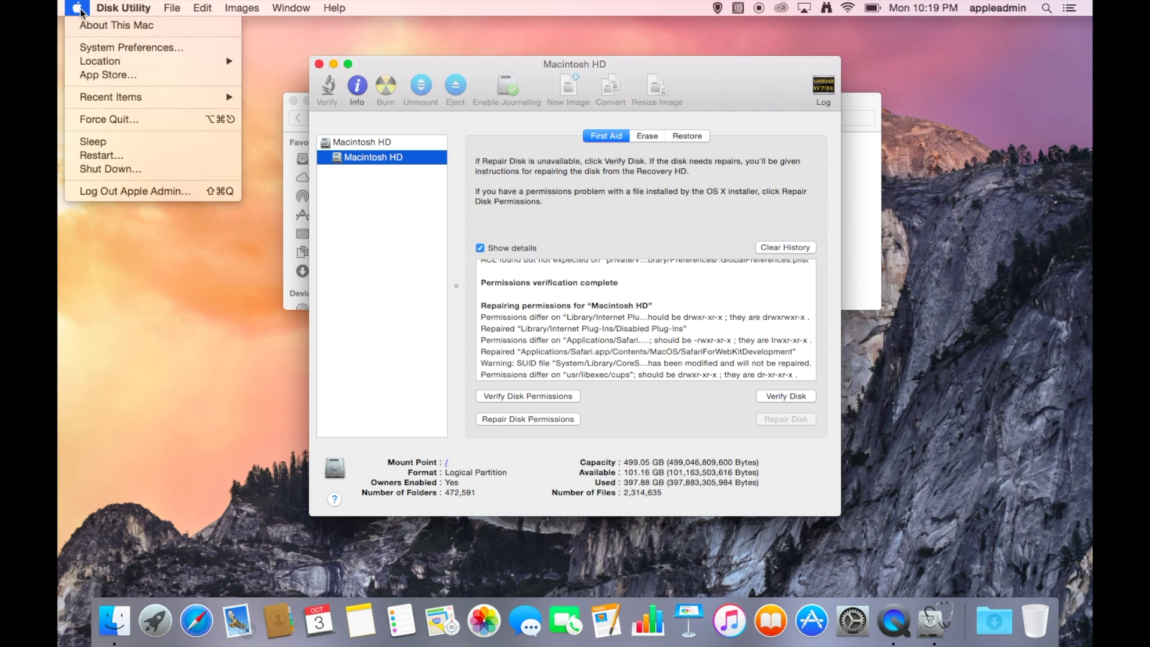
click(82, 25)
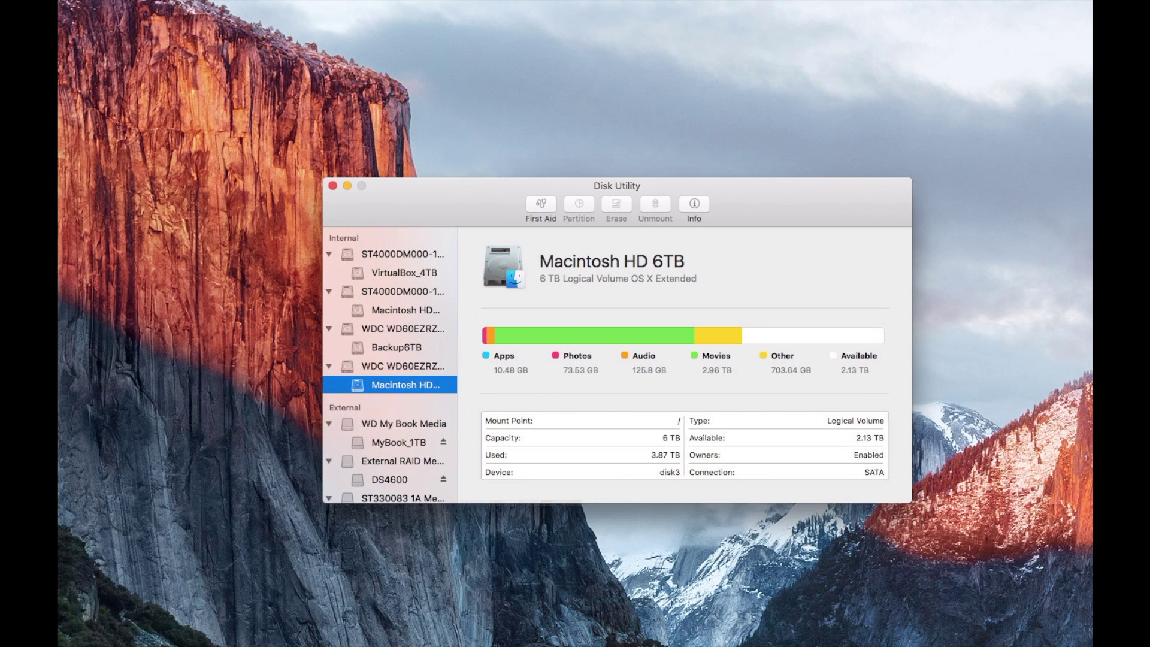
click(236, 60)
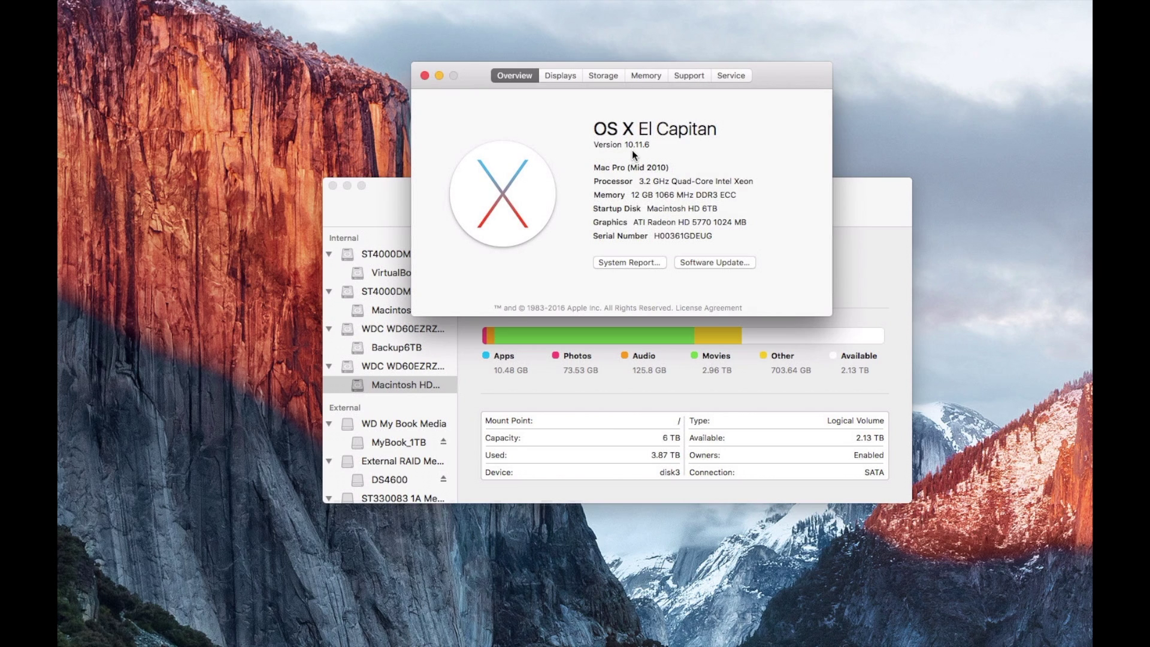
click(425, 75)
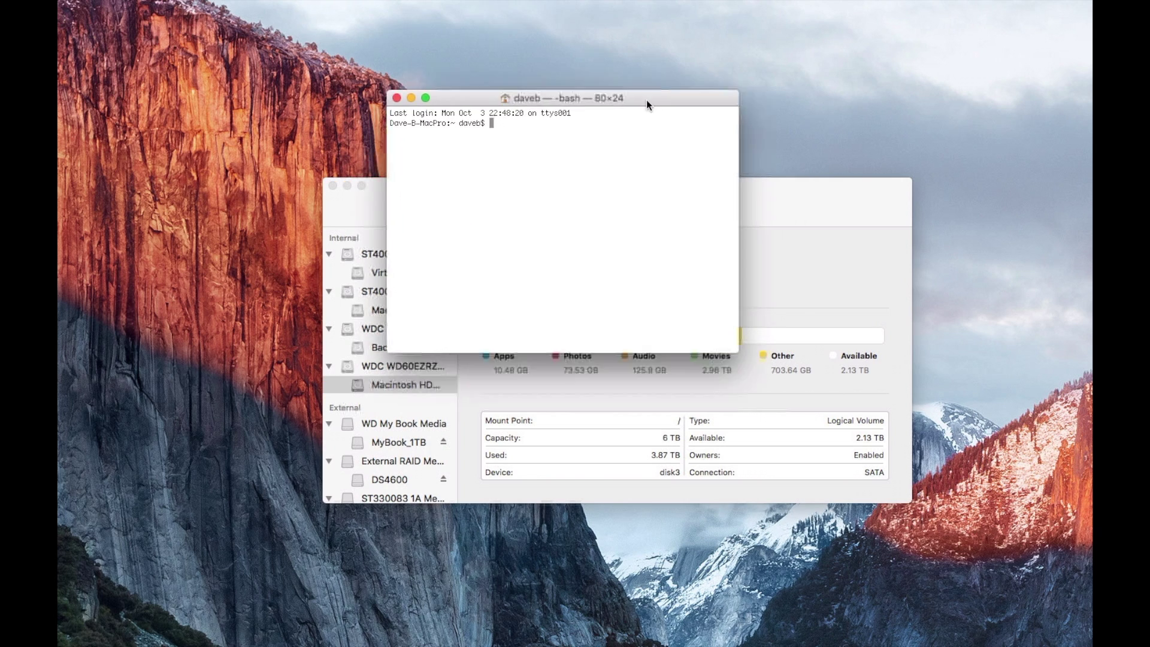
Enlarge Terminal and run sudo /usr/libexec/repair_packages --verify --standard-pkgs / with the admin password
drag(645, 100, 651, 198)
drag(745, 449, 868, 597)
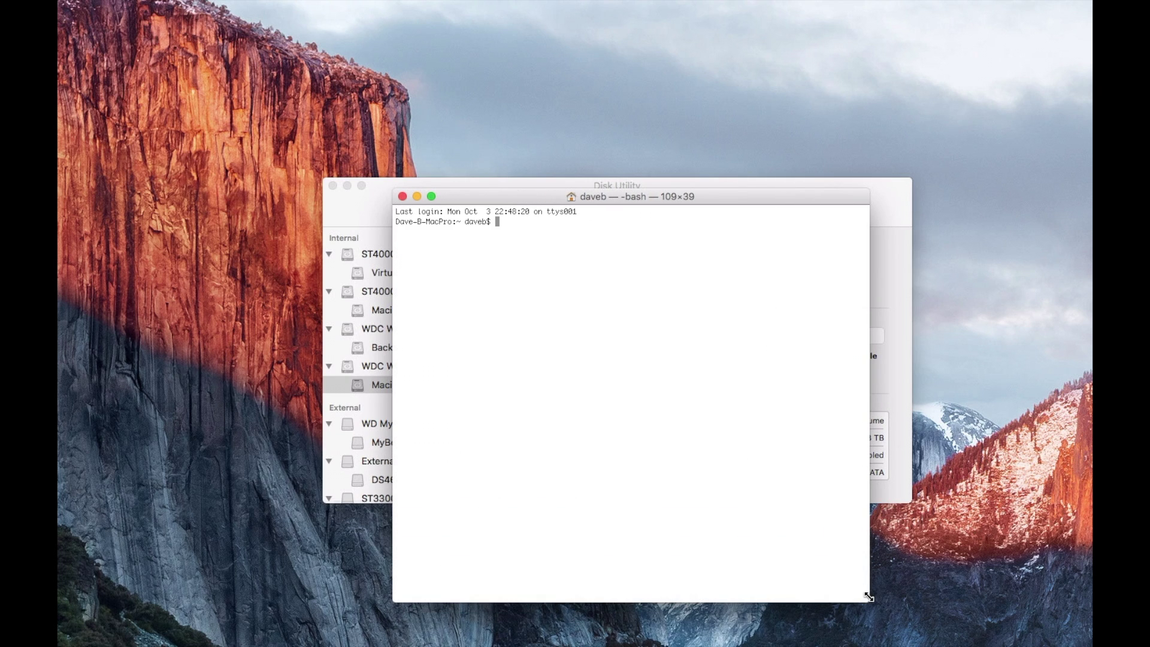
text(sudo)
text(/usr/libexec/repair_packages)
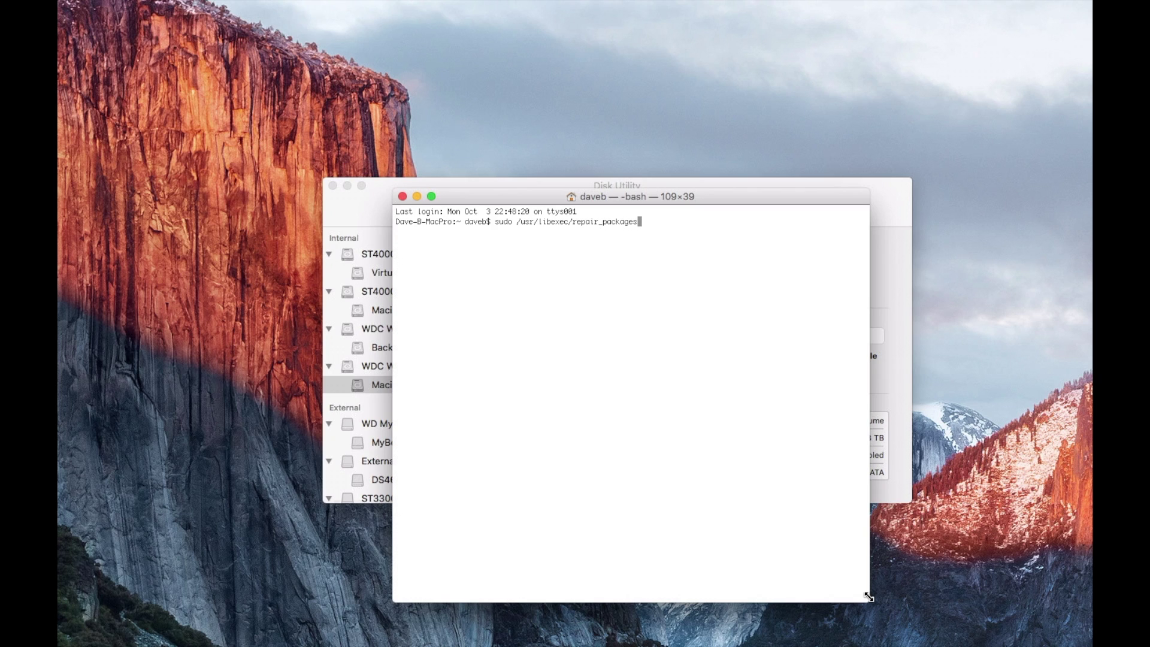
text( --verify --standard-pkgs /)
key(Return)
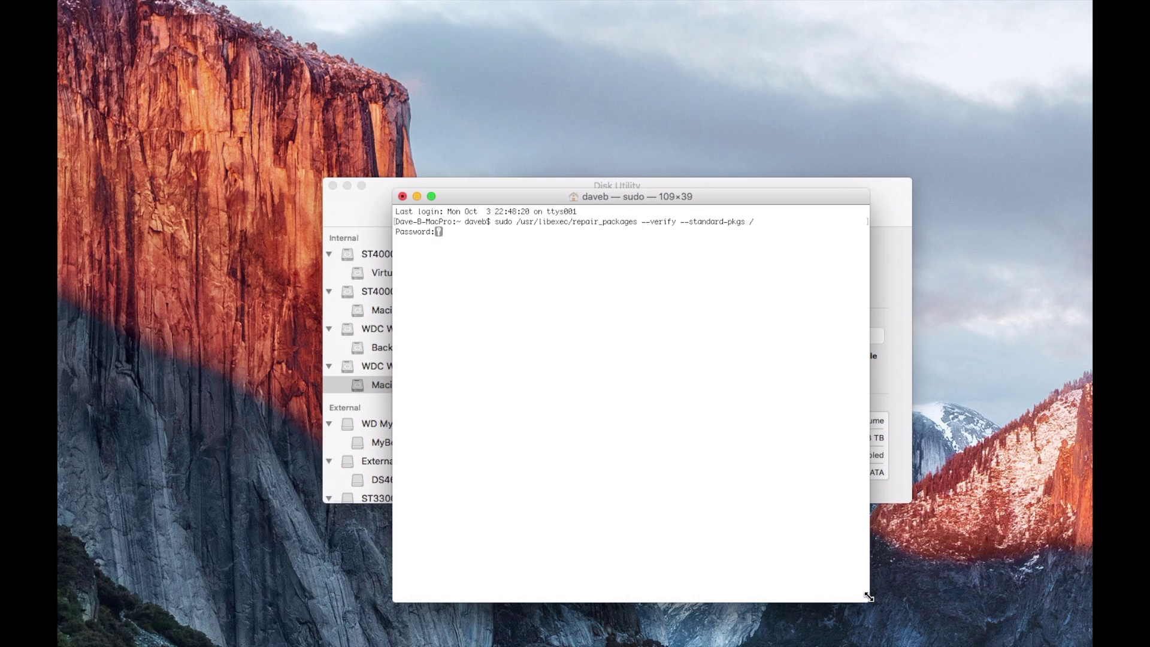
key(Return)
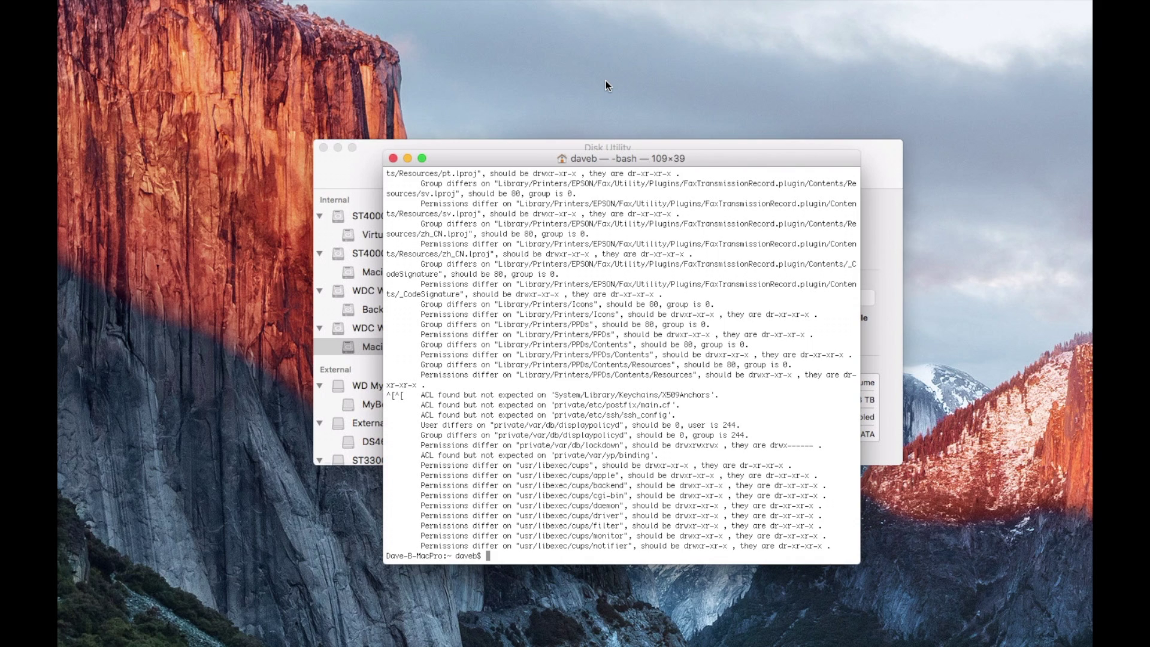
Clear Terminal and run sudo /usr/libexec/repair_packages --repair --standard-pkgs --volume /
key(cmd+k)
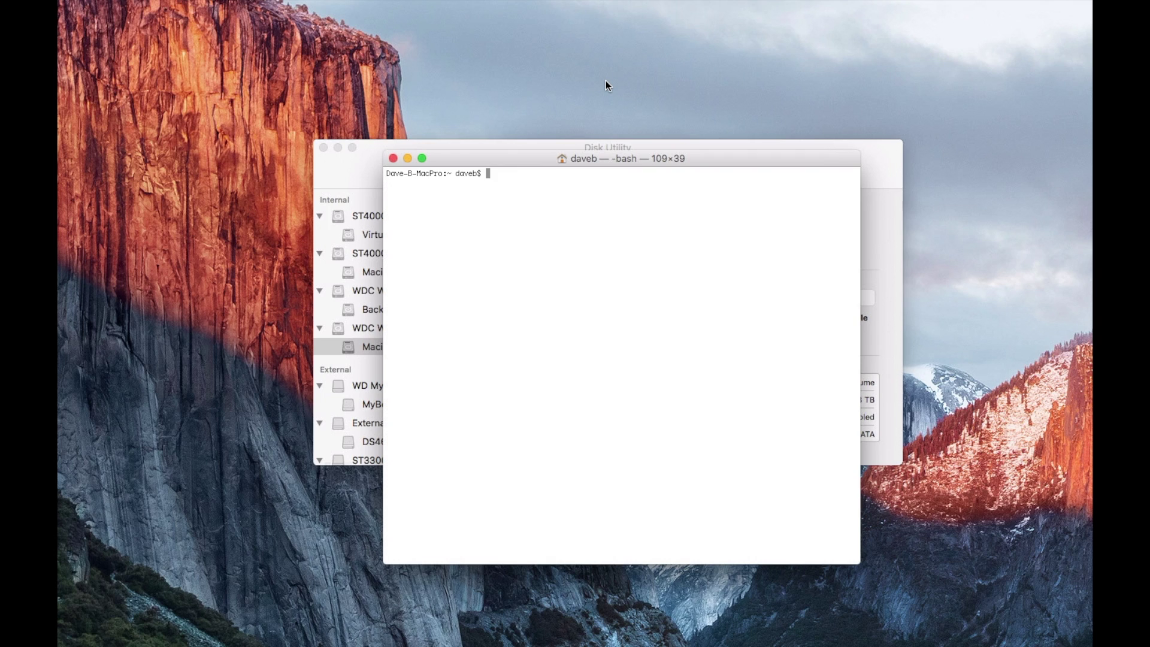
text(sudo /usr/libexec/repair_packages)
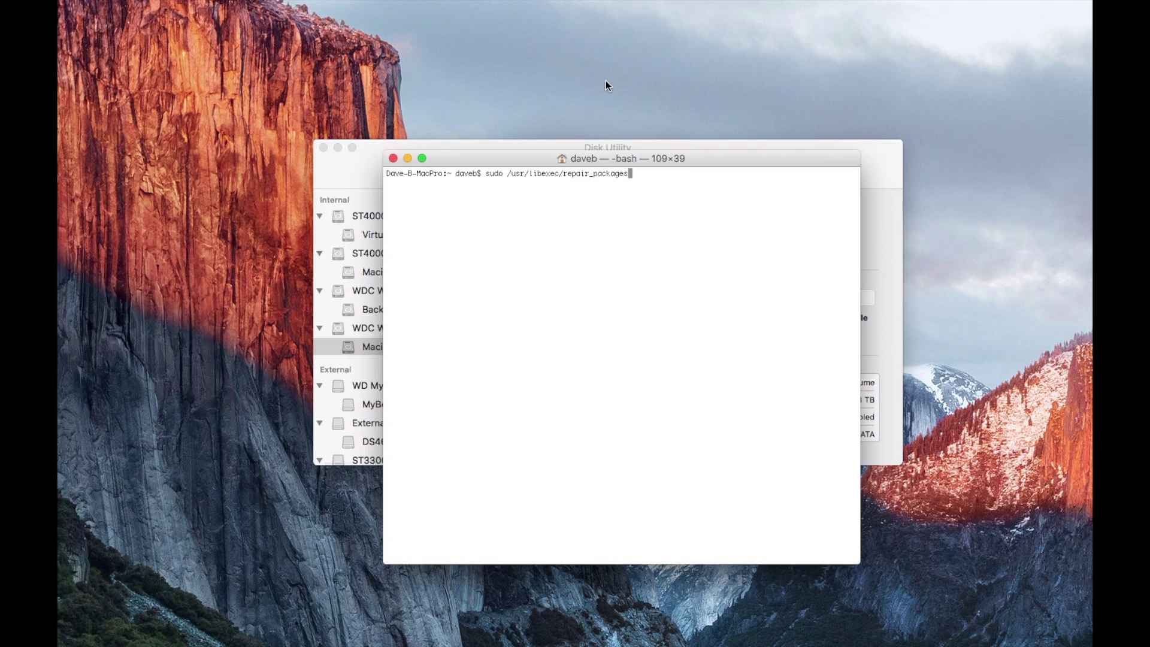
text( --repair --standard-pkgs --volum)
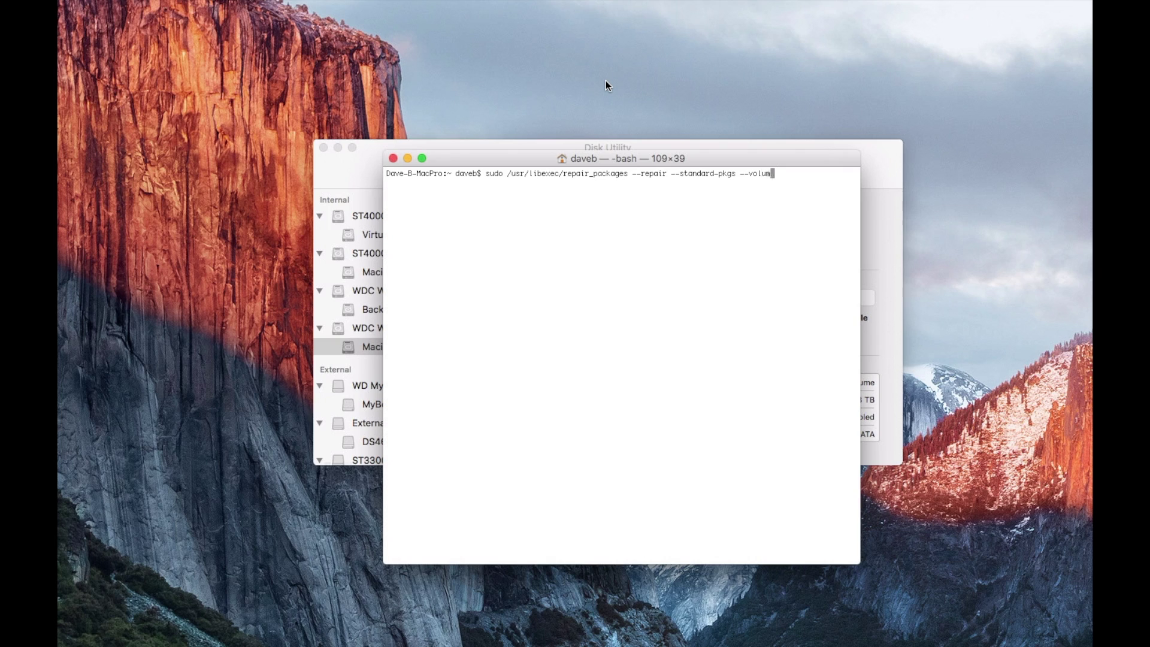
text(e /)
key(Return)
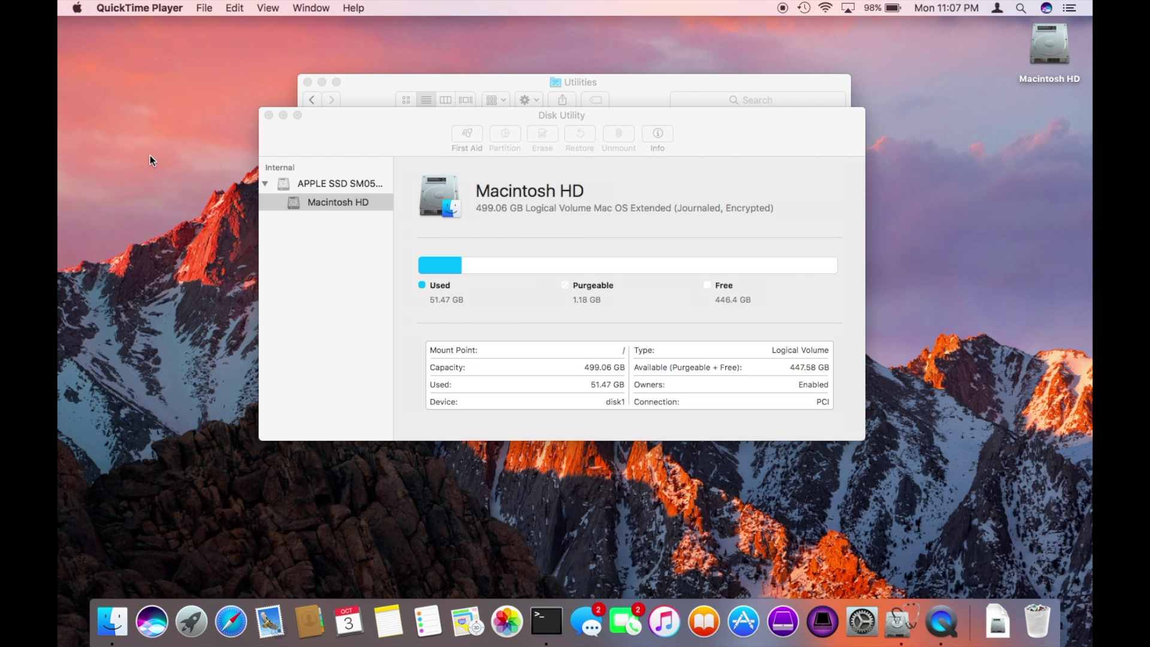
Confirm in About This Mac that the Mac runs macOS Sierra 10.12, then close the window
click(77, 8)
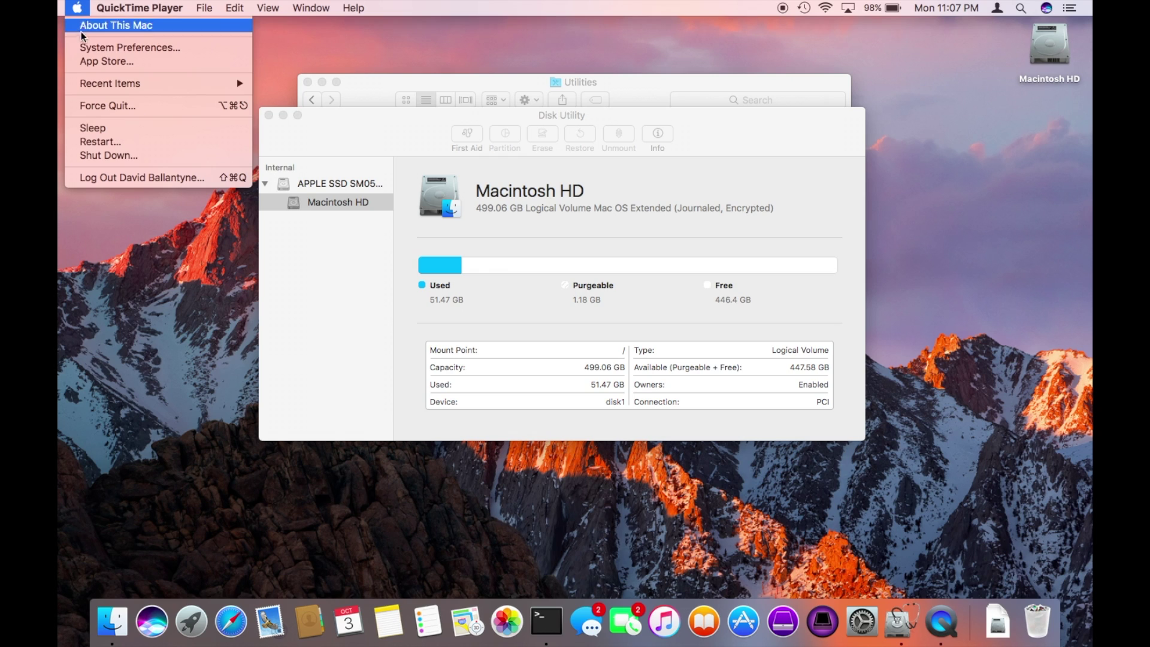
click(85, 25)
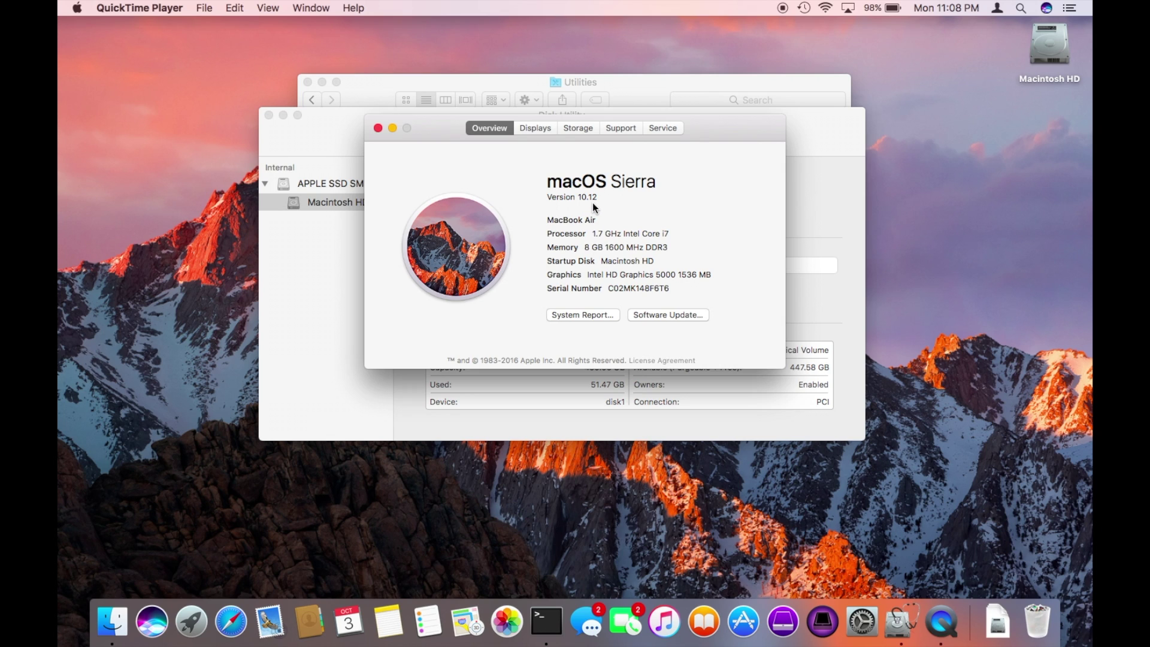
click(378, 128)
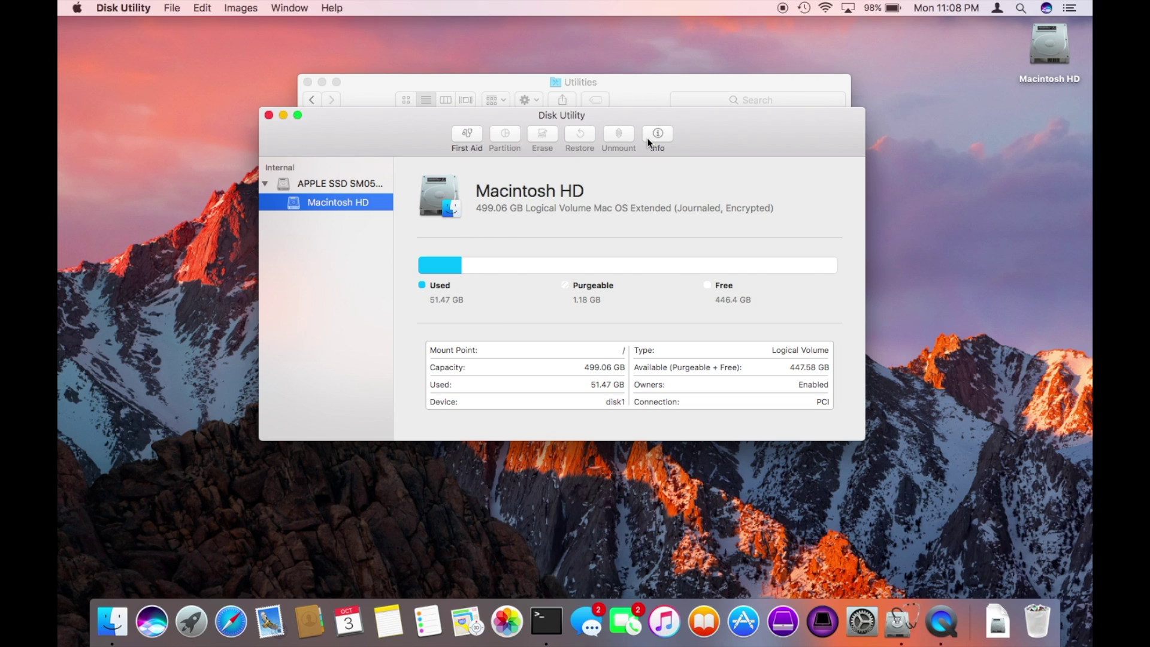
Launch Terminal from the Utilities folder and resize its window to 101×26
click(628, 91)
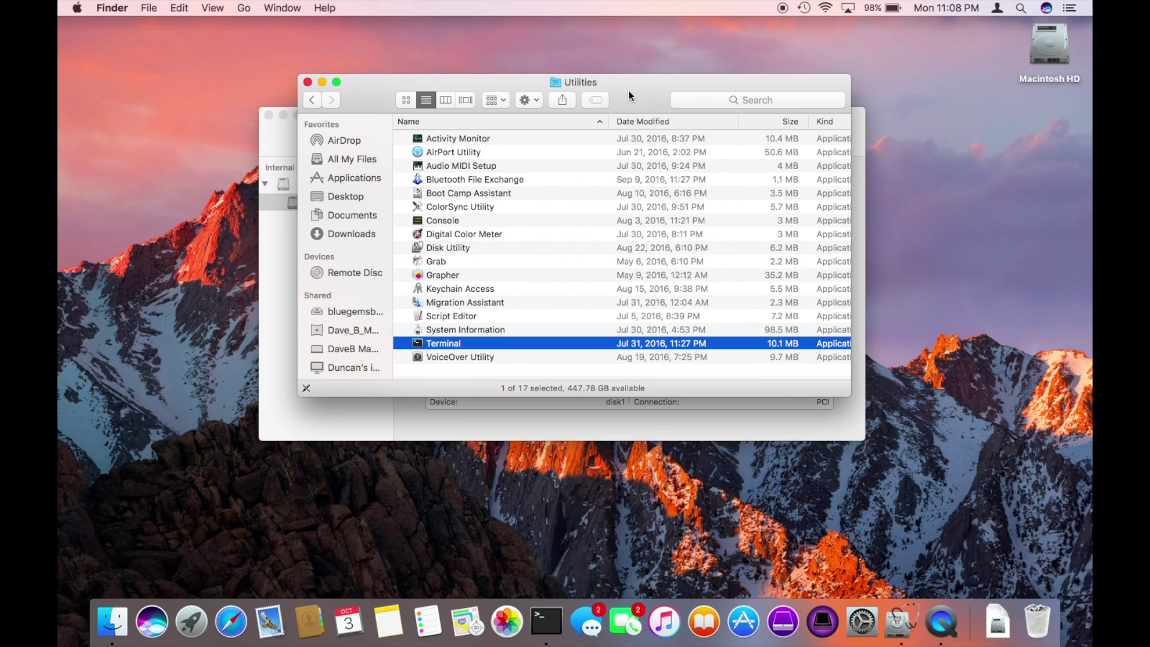
double_click(418, 342)
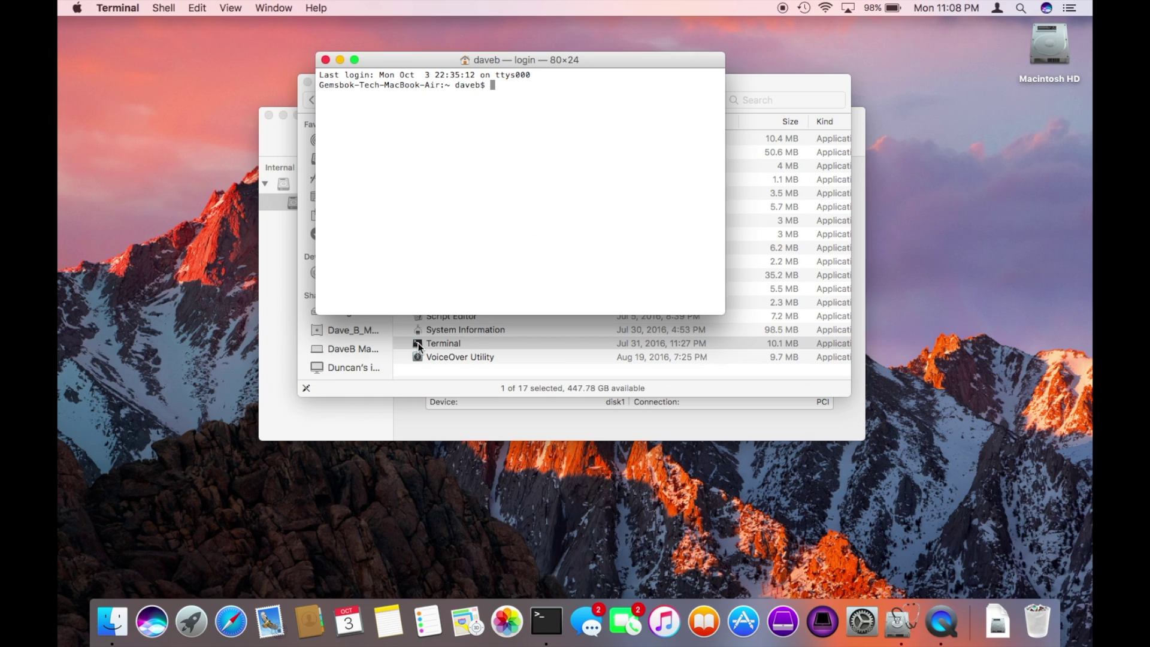
drag(598, 65, 601, 118)
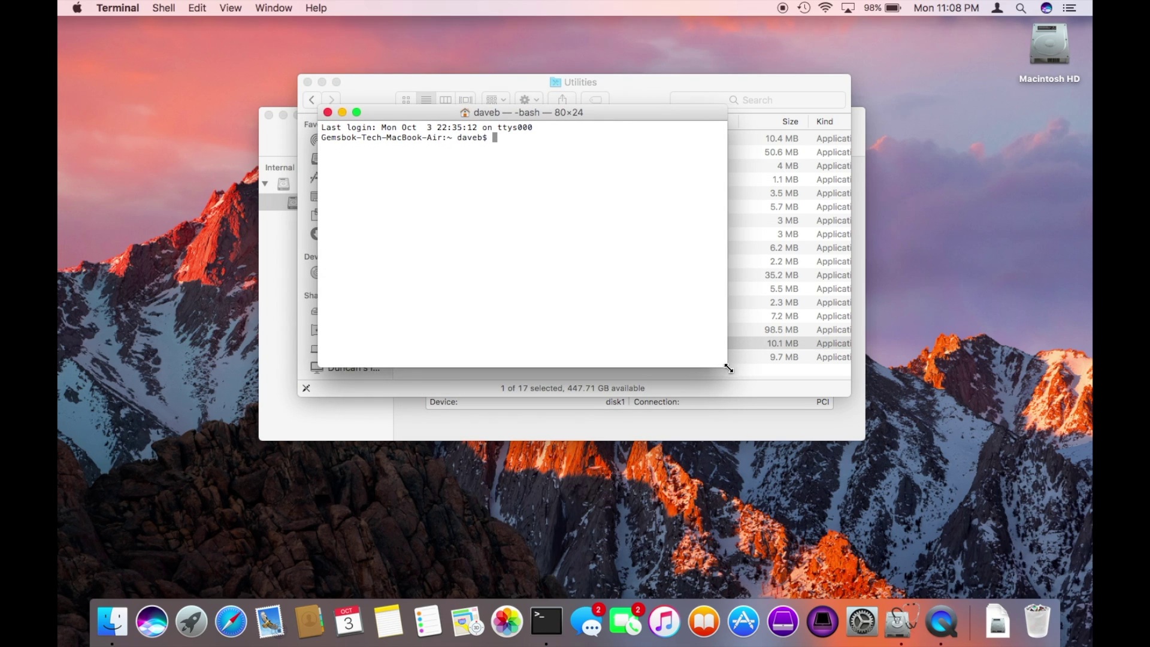
drag(727, 366, 832, 384)
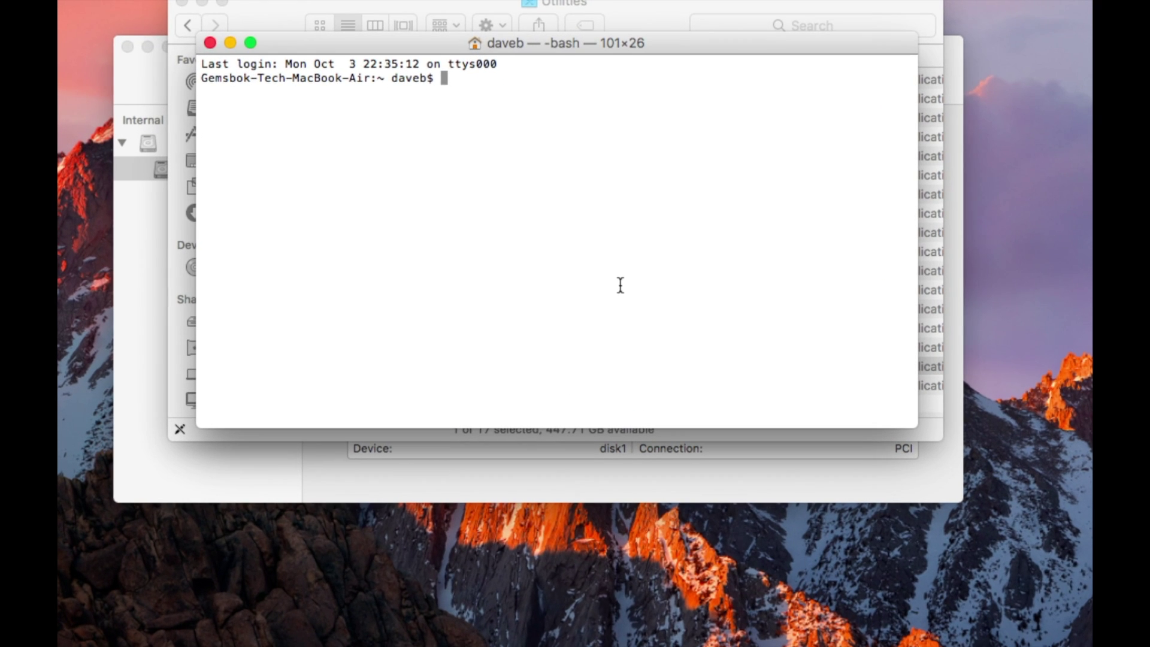
Run sudo /usr/libexec/repair_packages --verify --standard-pkgs / and highlight the 'command not found' error
text(sudo /usr/lib)
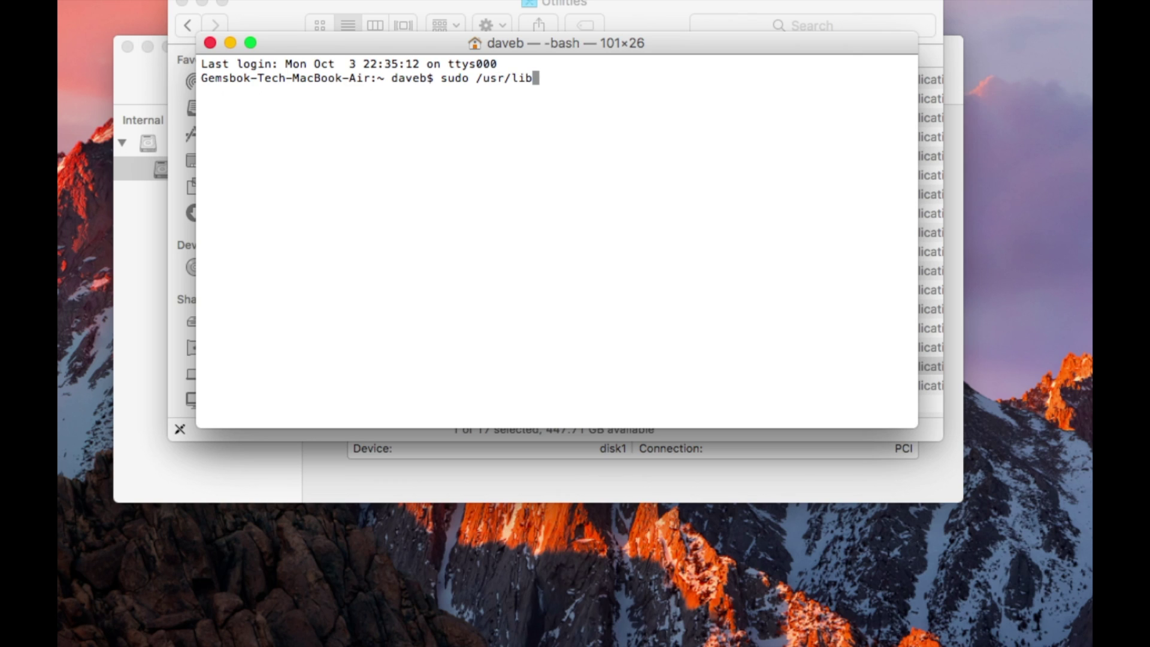
text(exec/repair_packages)
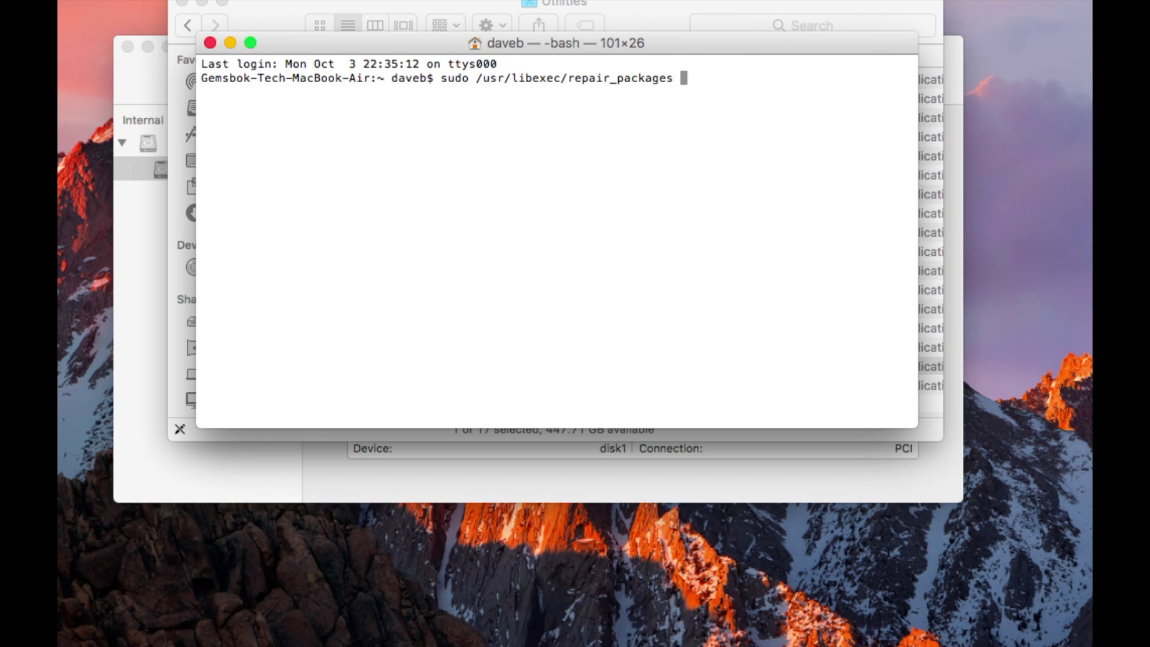
text(--verify --standard)
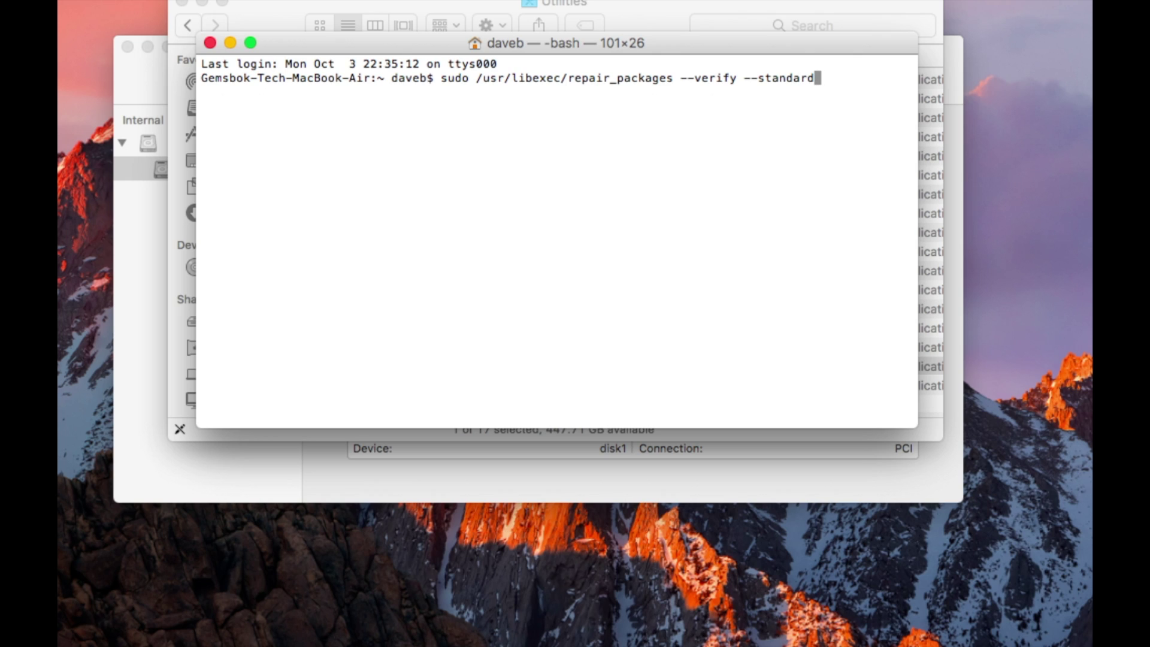
text(-pkgs /)
key(Return)
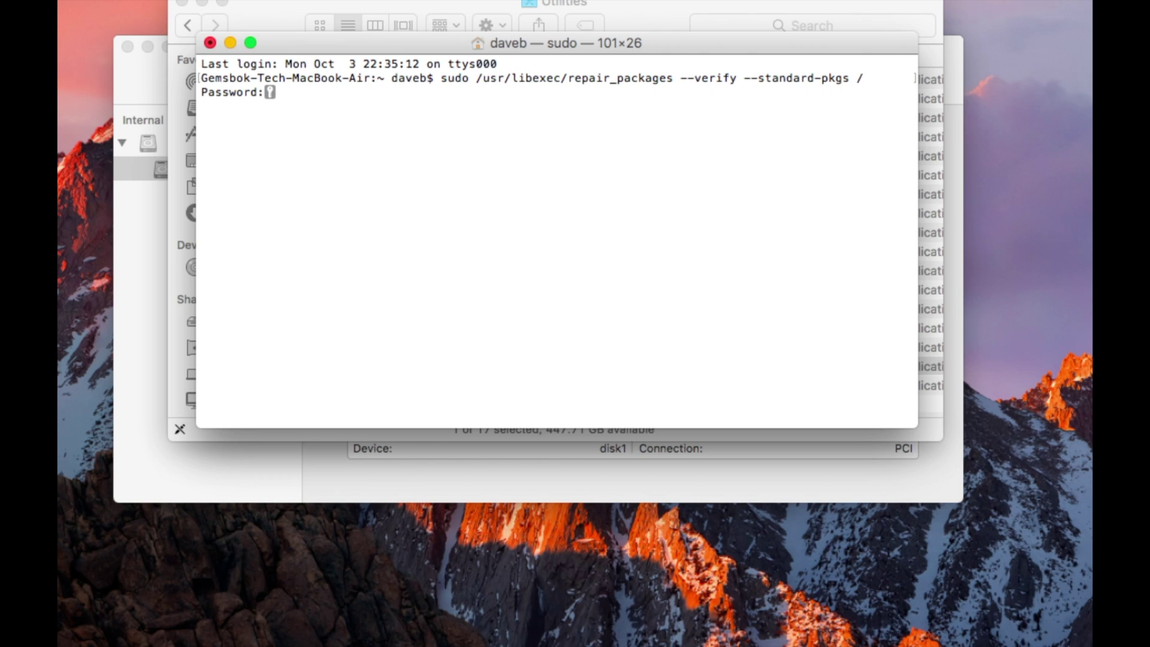
key(Return)
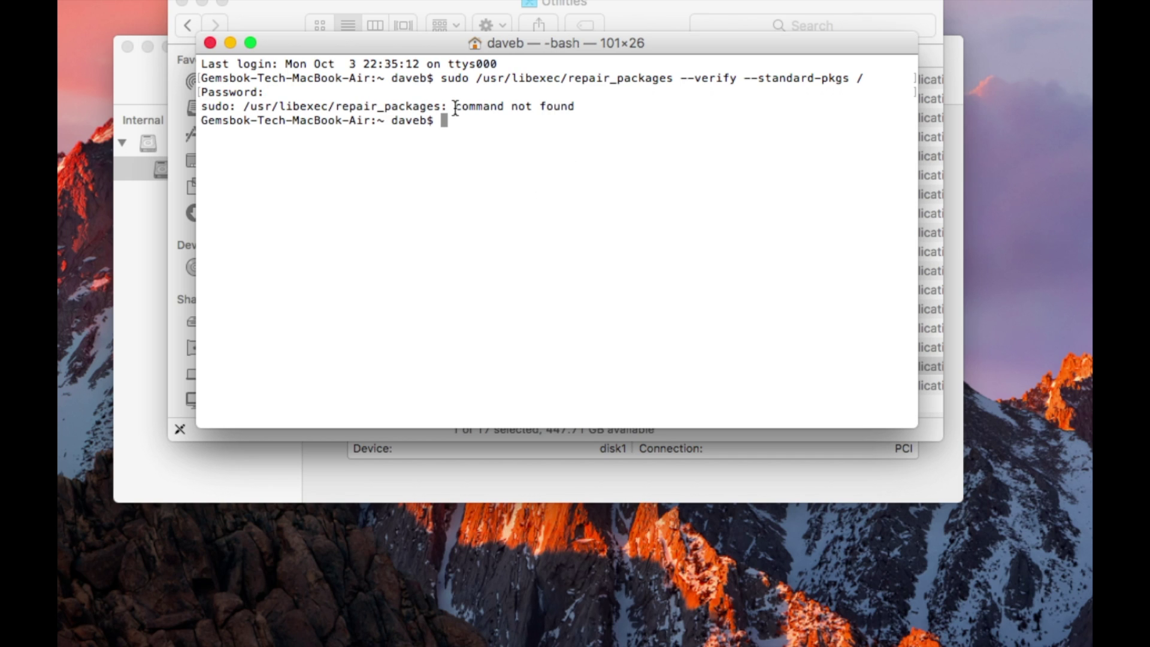
drag(455, 108, 573, 118)
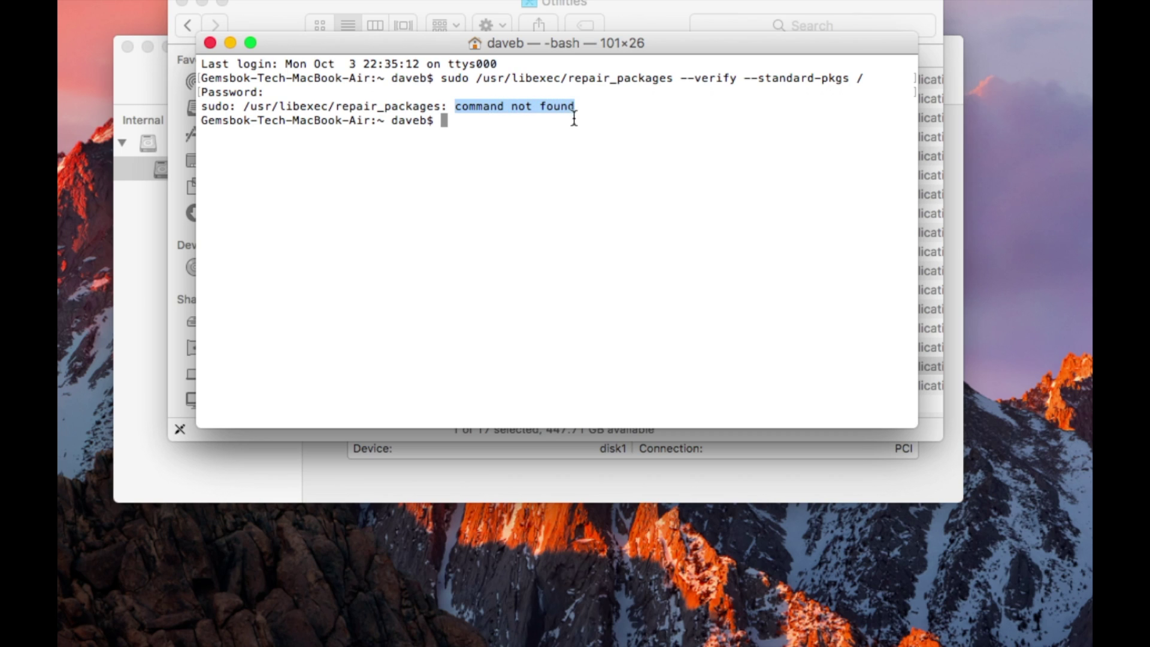